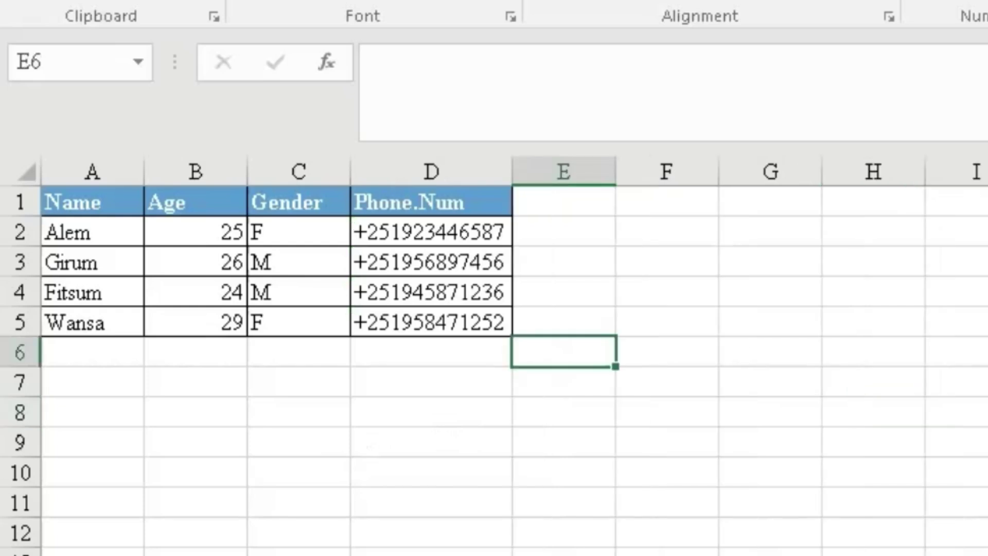
Try editing the phone number in D3 and age 26 in B3, dismissing each protected-sheet warning.
{"action": "left_click", "coordinate": [284, 502]}
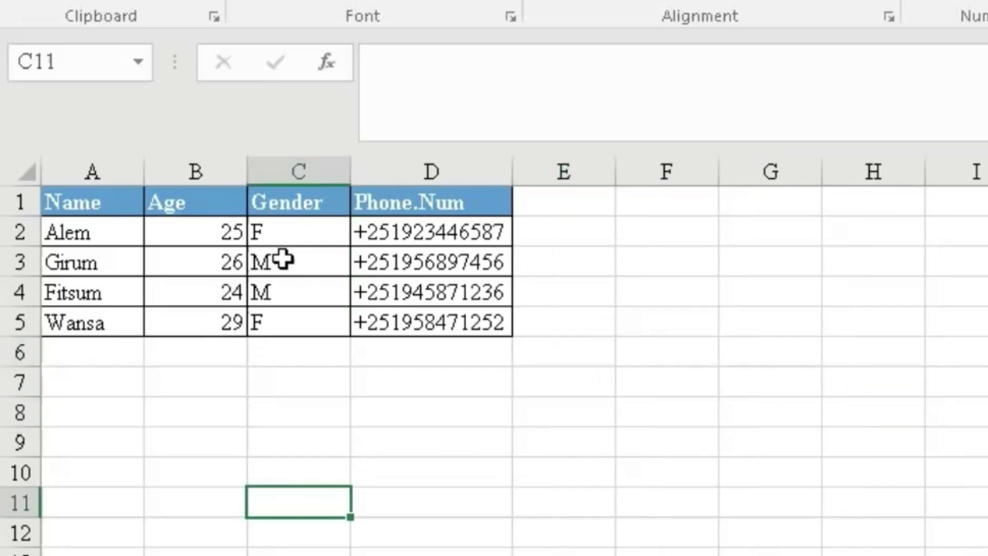
{"action": "left_click", "coordinate": [379, 265]}
{"action": "double_click", "coordinate": [379, 265]}
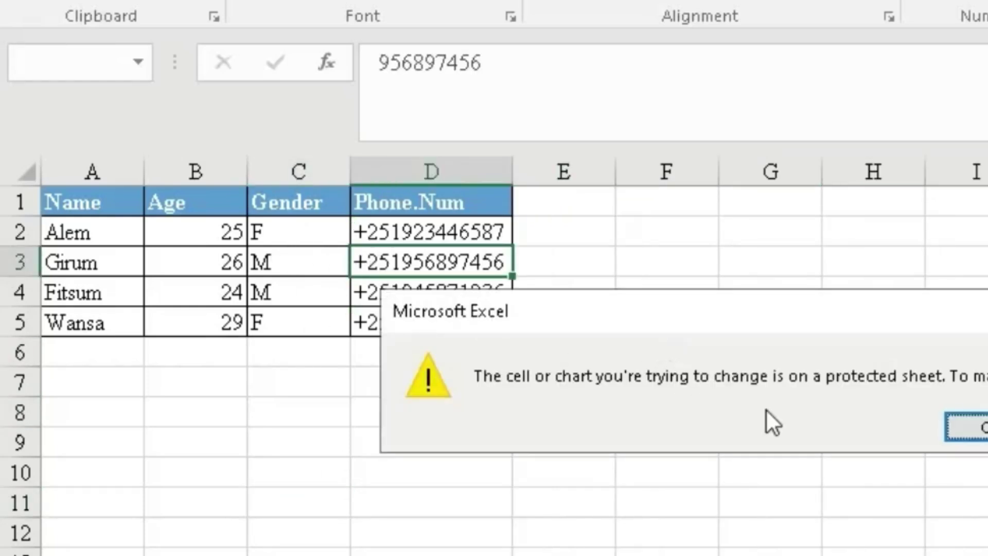
{"action": "left_click", "coordinate": [971, 433]}
{"action": "left_click", "coordinate": [183, 262]}
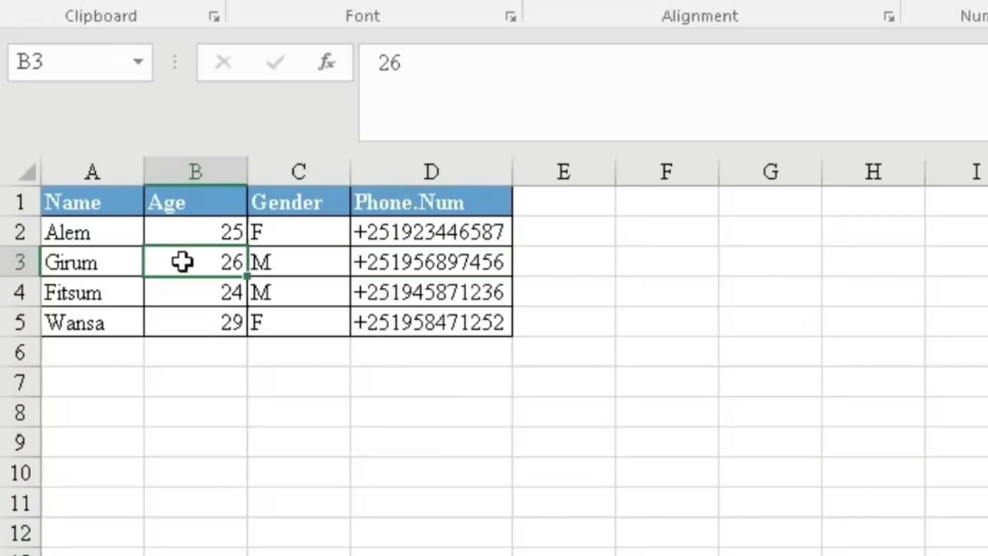
{"action": "double_click", "coordinate": [183, 262]}
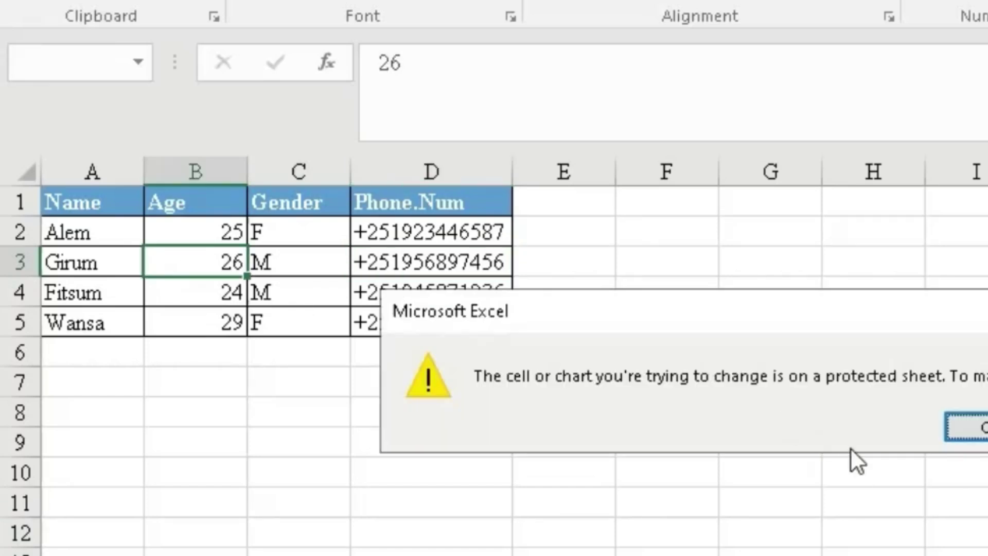
{"action": "left_click", "coordinate": [975, 430]}
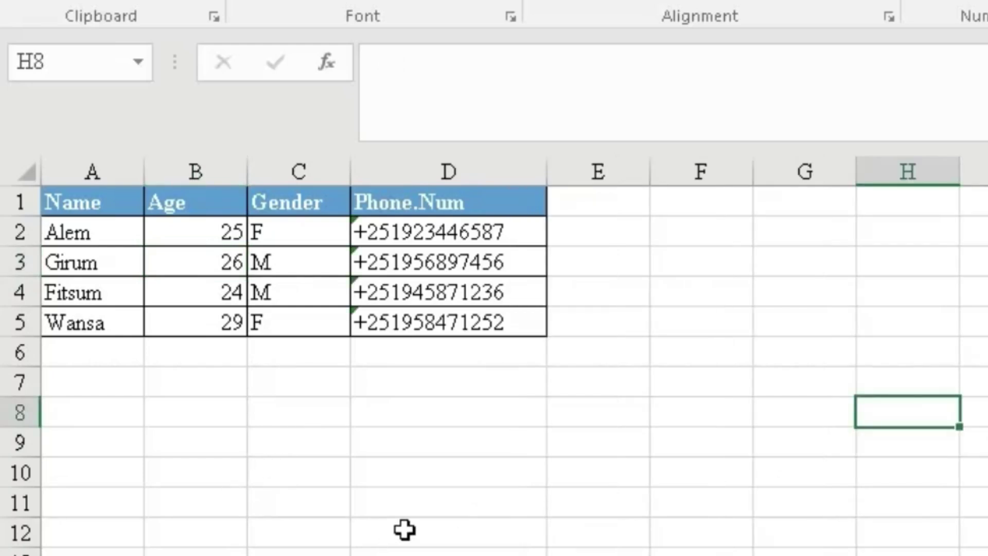
{"action": "left_click", "coordinate": [513, 481]}
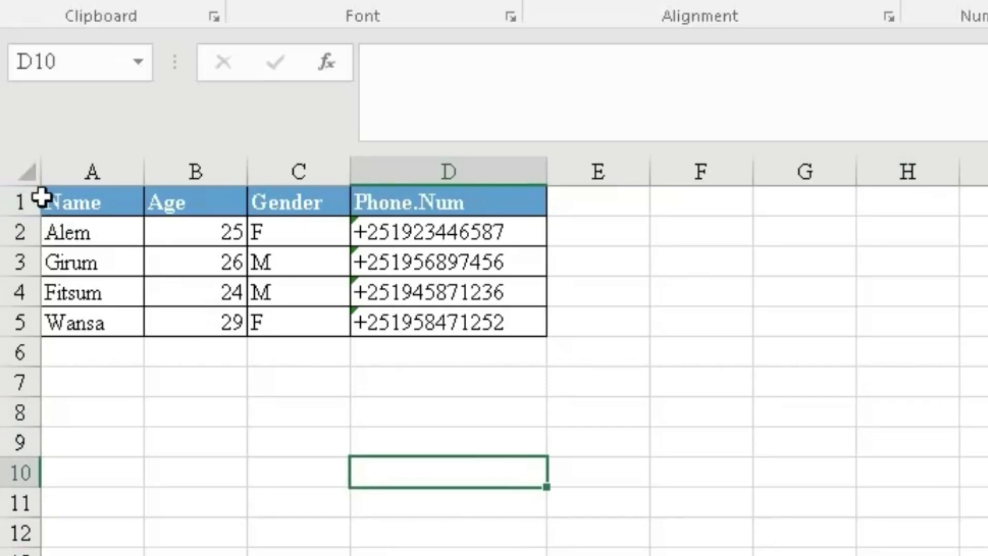
Turn off the Locked protection setting for every cell on the worksheet.
{"action": "left_click", "coordinate": [24, 170]}
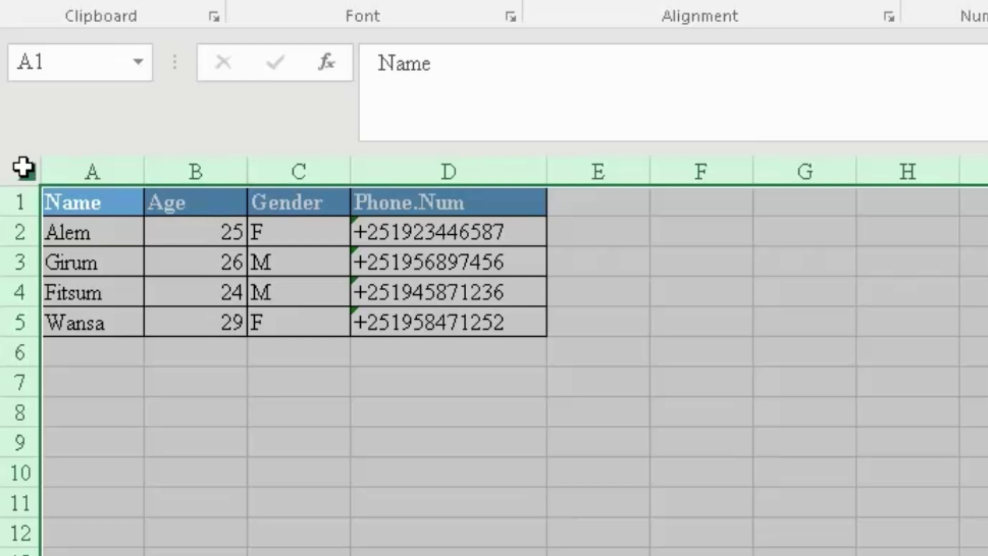
{"action": "right_click", "coordinate": [23, 167]}
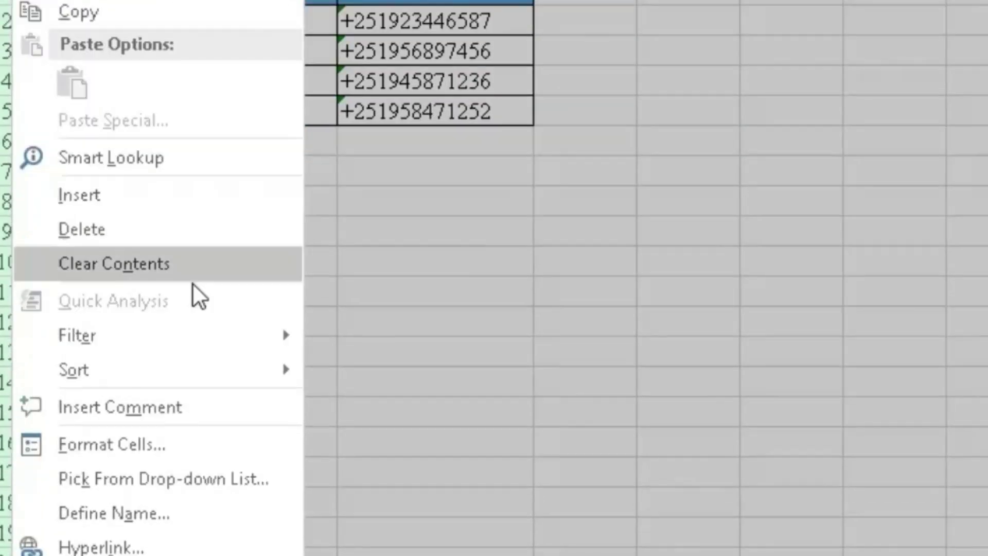
{"action": "left_click", "coordinate": [162, 435]}
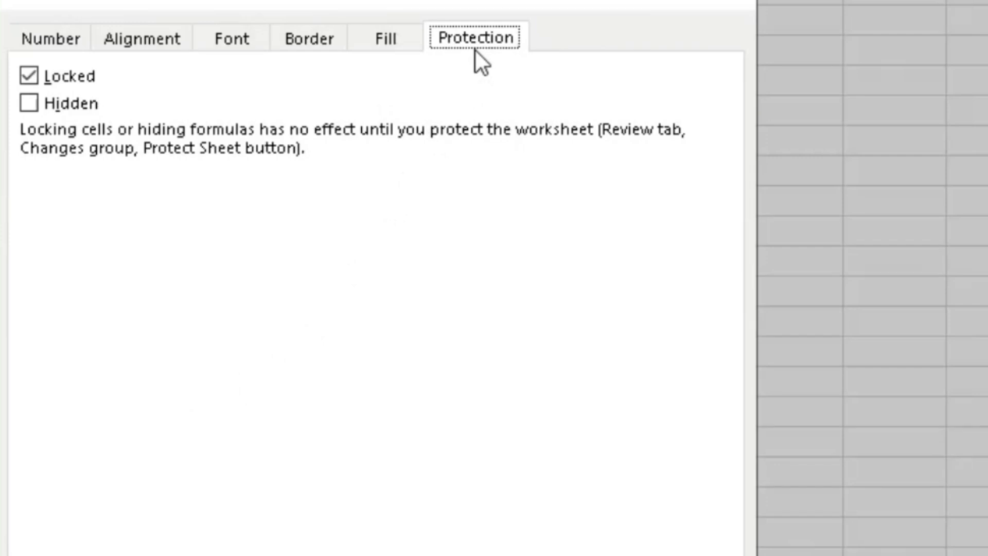
{"action": "left_click", "coordinate": [30, 77]}
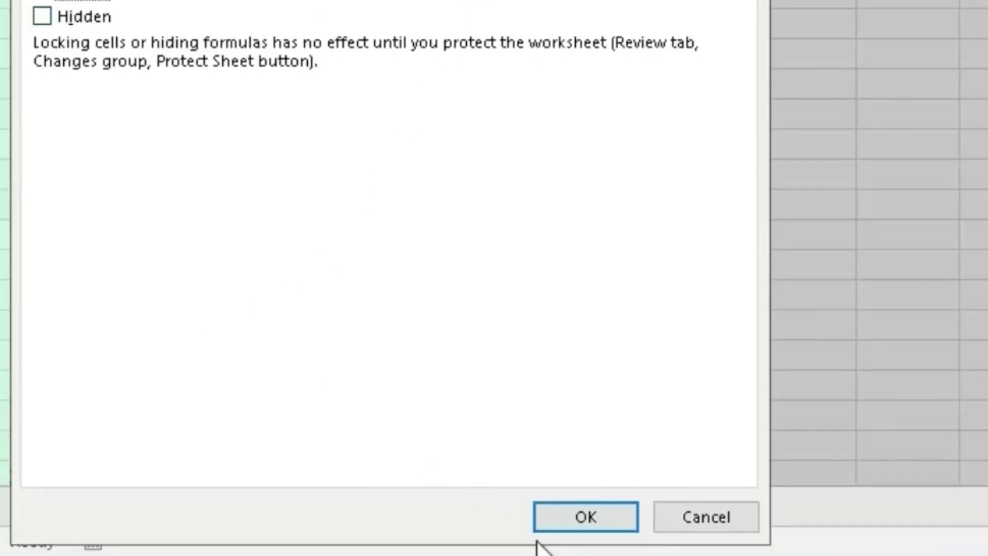
{"action": "left_click", "coordinate": [553, 518]}
{"action": "left_click", "coordinate": [551, 358]}
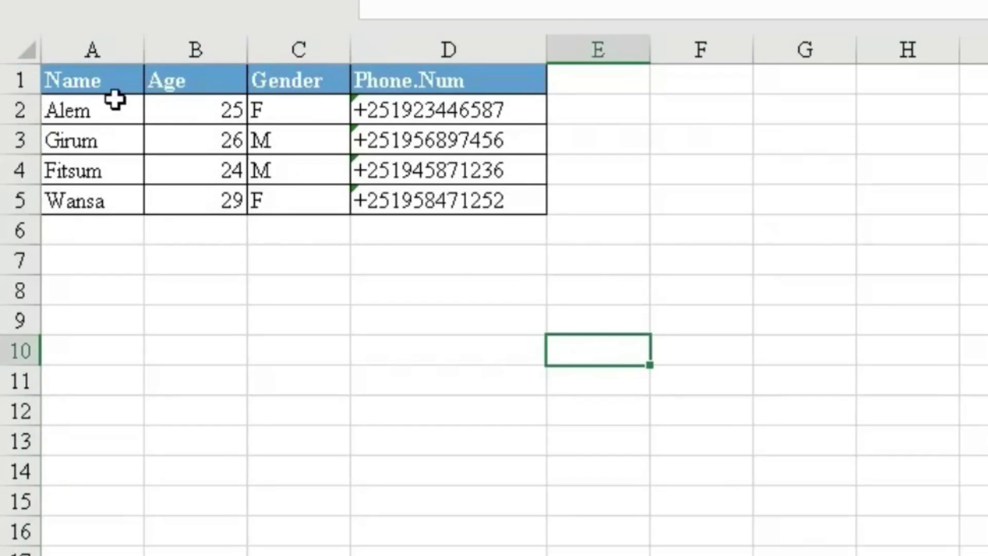
Set the Locked protection option on the table range A1:D5 only.
{"action": "left_click_drag", "start_coordinate": [82, 79], "coordinate": [459, 194]}
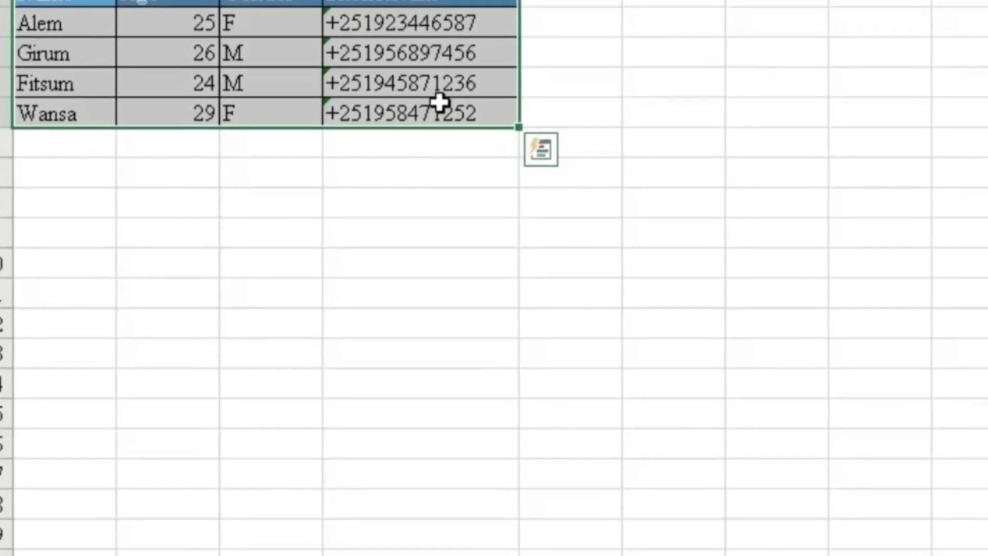
{"action": "right_click", "coordinate": [463, 200]}
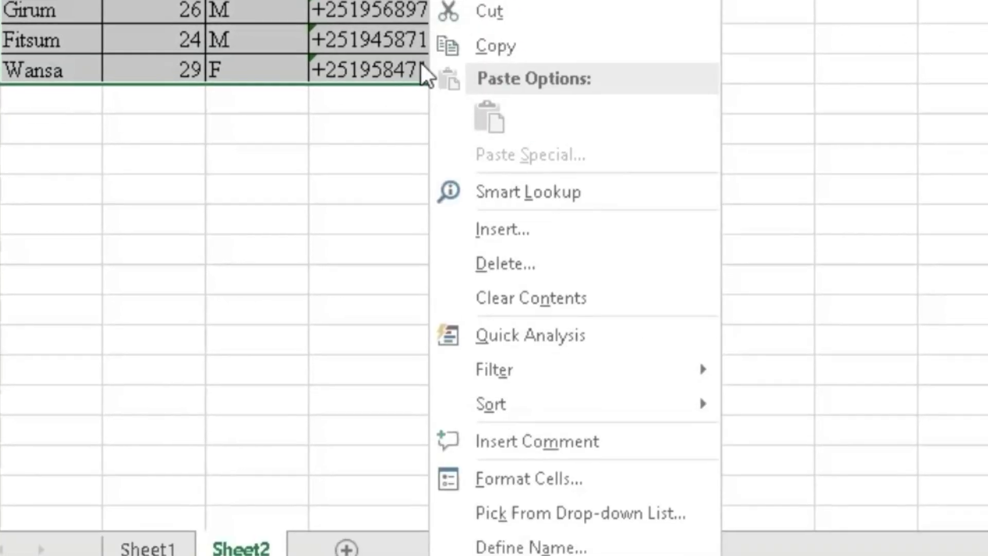
{"action": "left_click", "coordinate": [587, 477]}
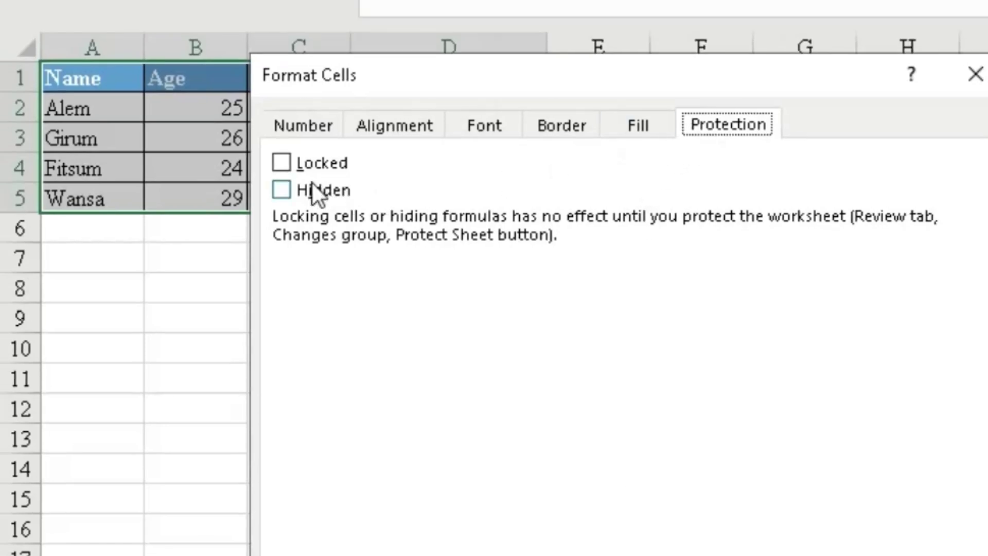
{"action": "left_click", "coordinate": [281, 163]}
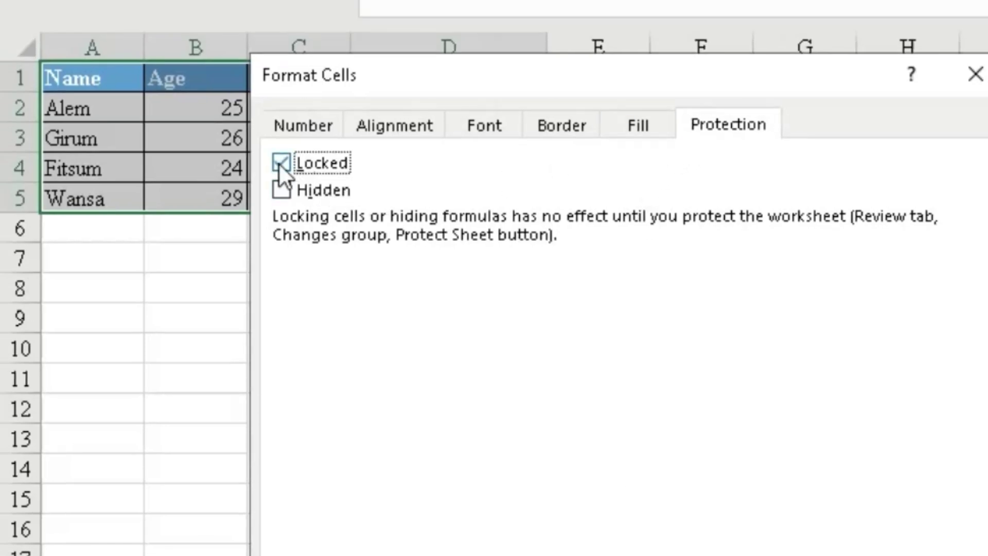
{"action": "key", "text": "Return"}
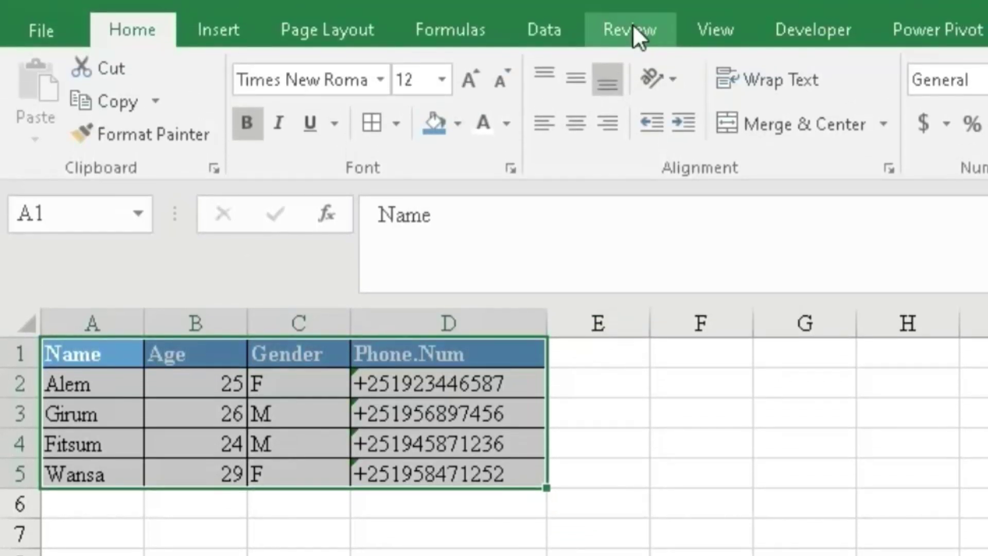
Protect the sheet with a four-character password, entered and then confirmed.
{"action": "left_click", "coordinate": [633, 27]}
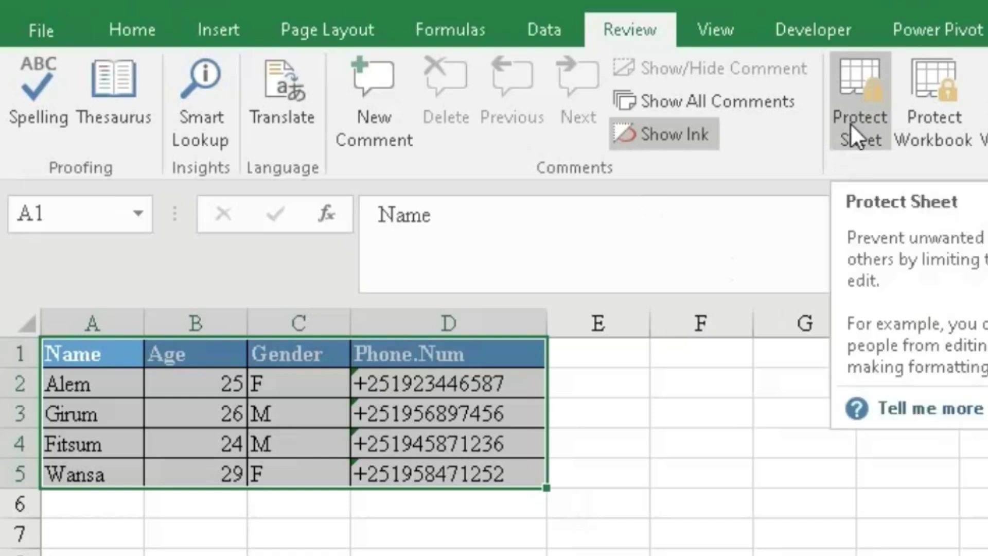
{"action": "left_click", "coordinate": [863, 109]}
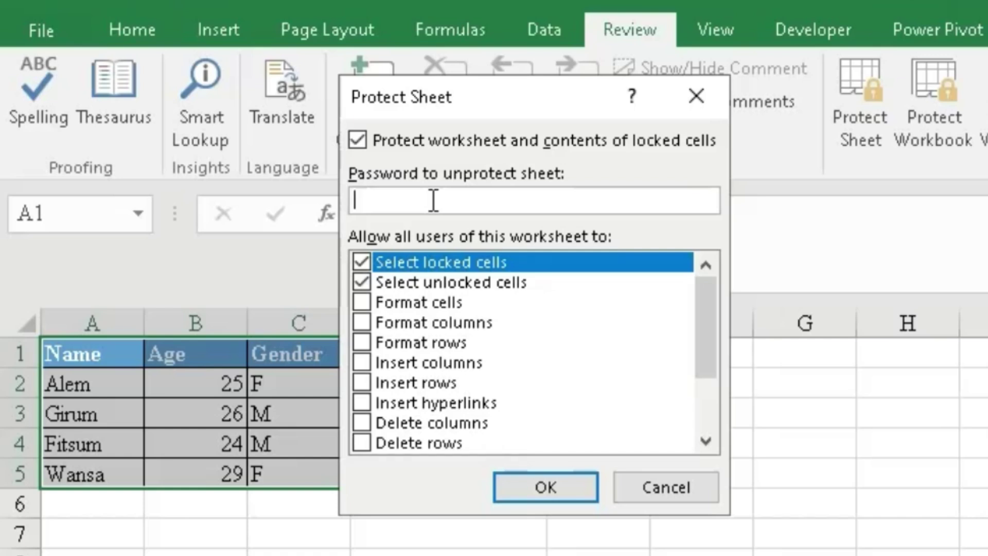
{"action": "type", "text": "1234"}
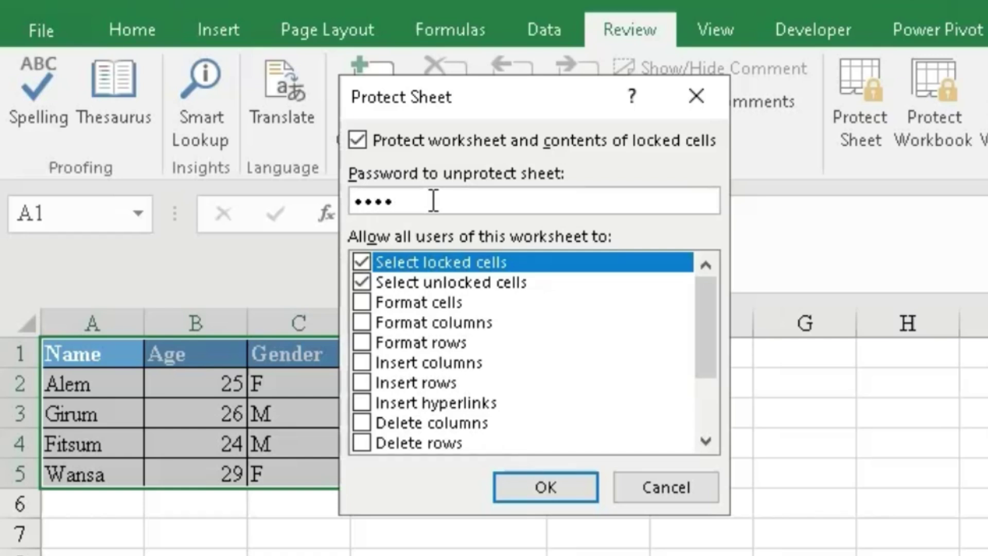
{"action": "key", "text": "Return"}
{"action": "type", "text": "1234"}
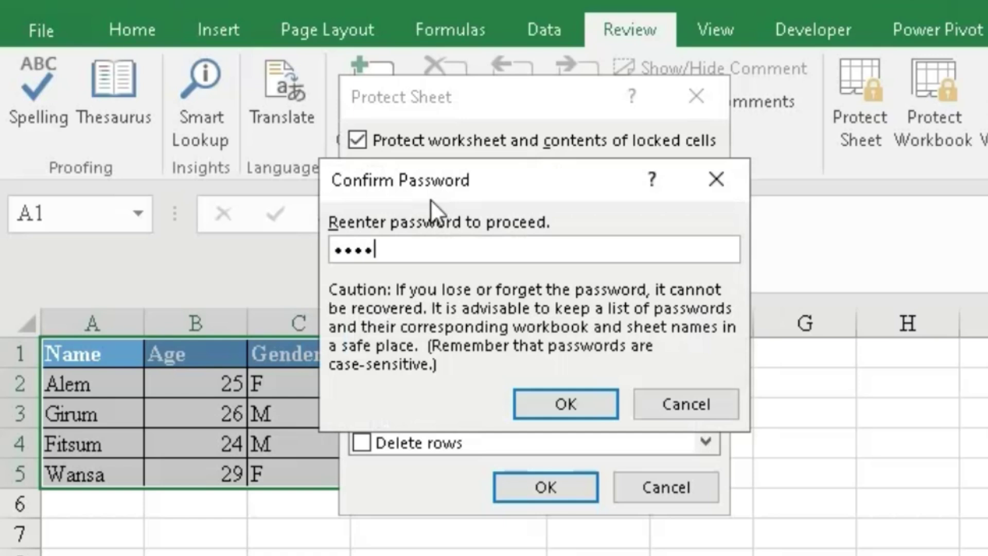
{"action": "left_click", "coordinate": [564, 404]}
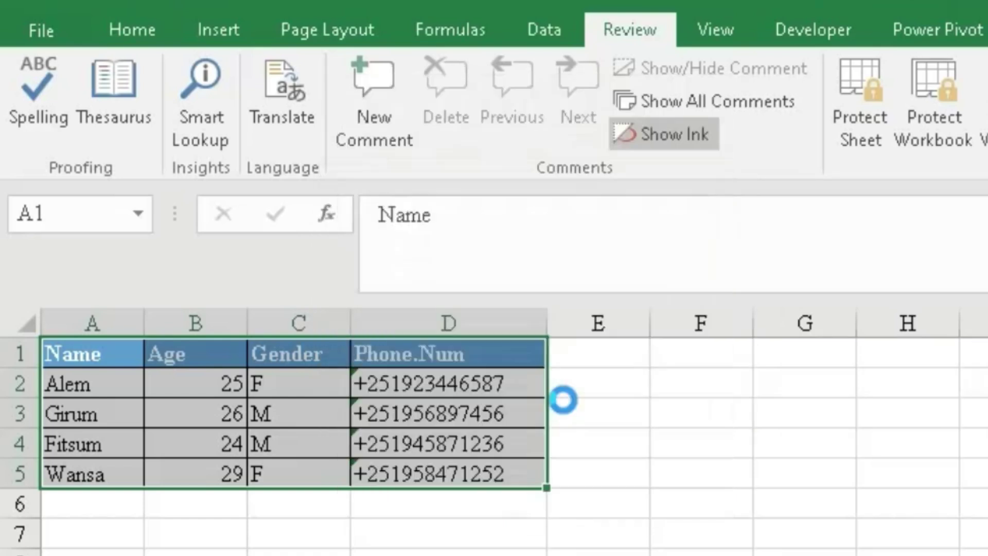
{"action": "left_click", "coordinate": [701, 555]}
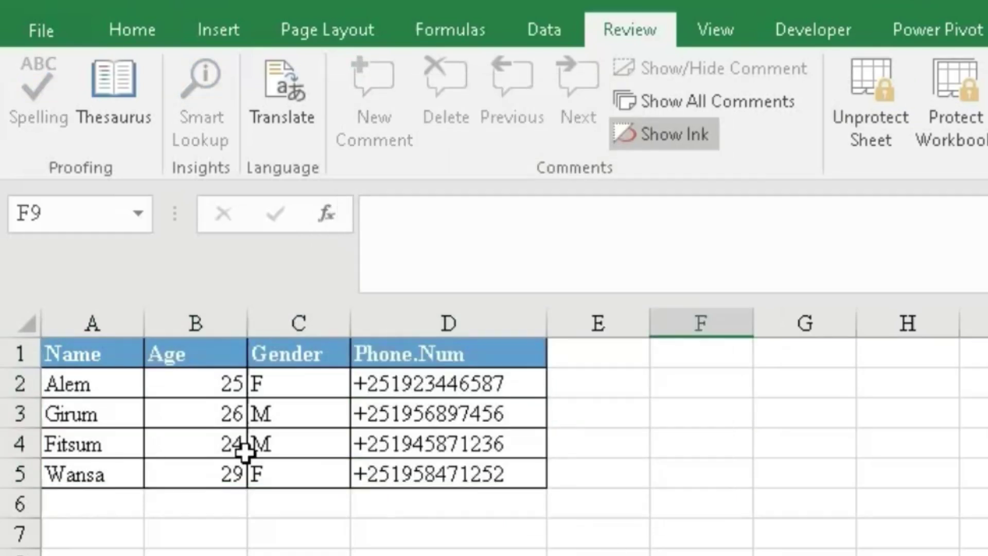
{"action": "left_click", "coordinate": [304, 410]}
{"action": "double_click", "coordinate": [301, 398]}
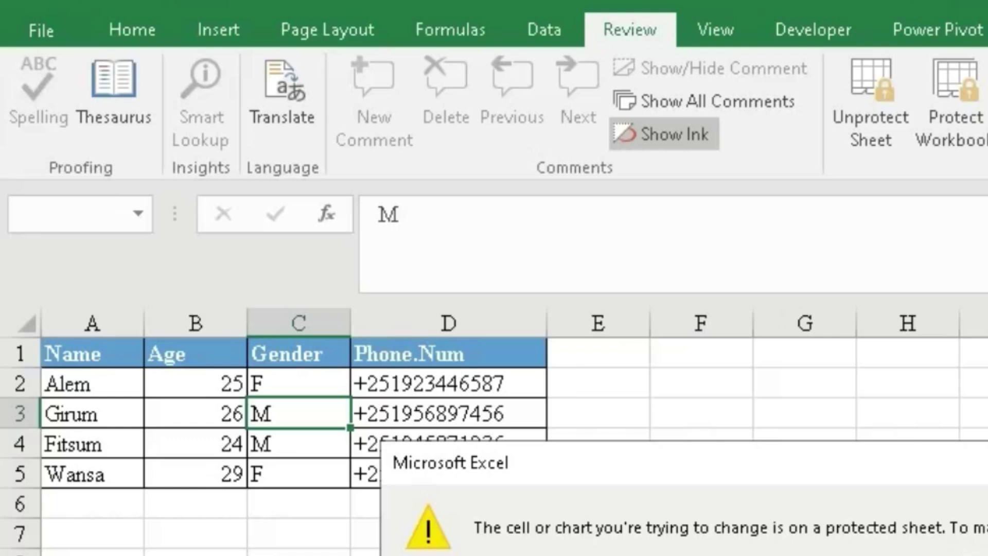
{"action": "key", "text": "Return"}
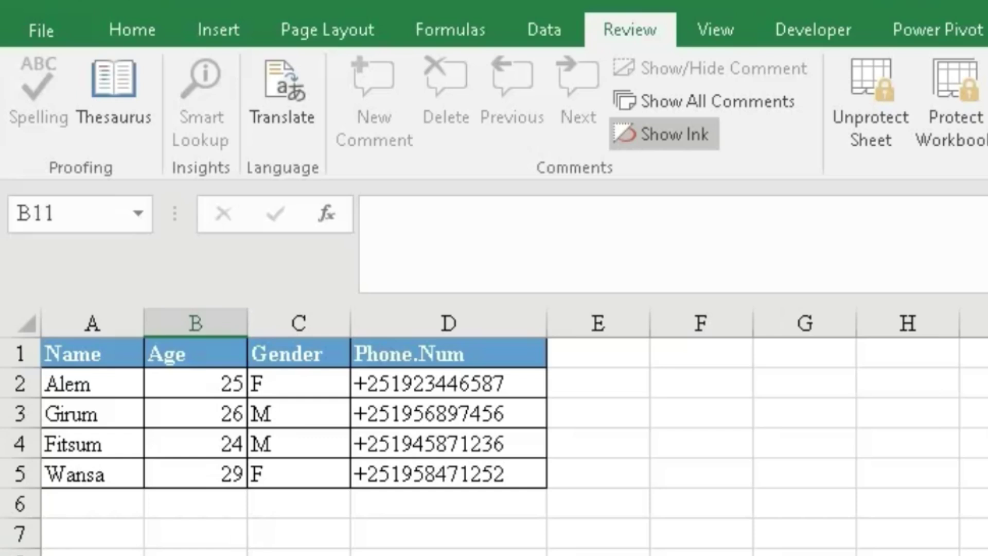
{"action": "left_click", "coordinate": [328, 448]}
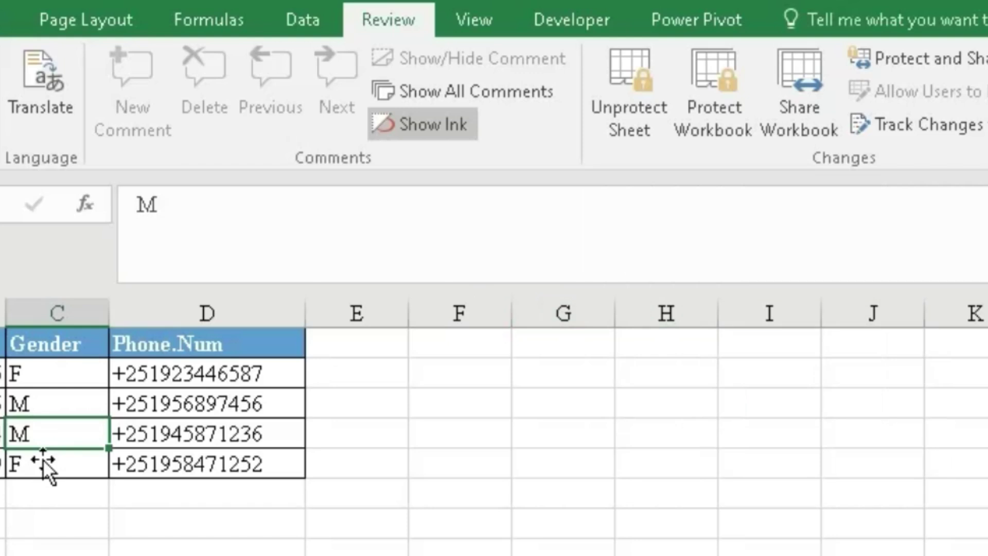
Unprotect the sheet by entering its password.
{"action": "left_click", "coordinate": [624, 85]}
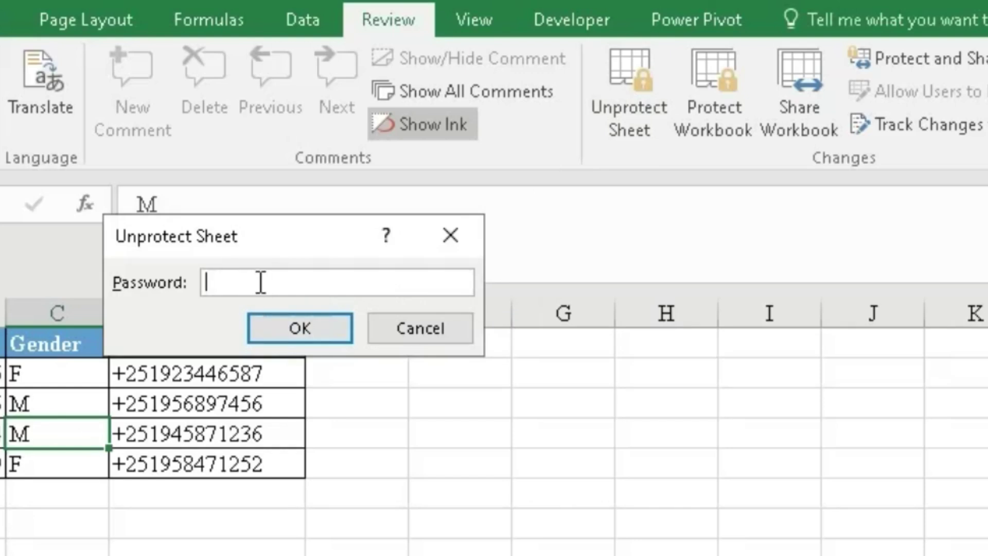
{"action": "type", "text": "****"}
{"action": "left_click", "coordinate": [302, 328]}
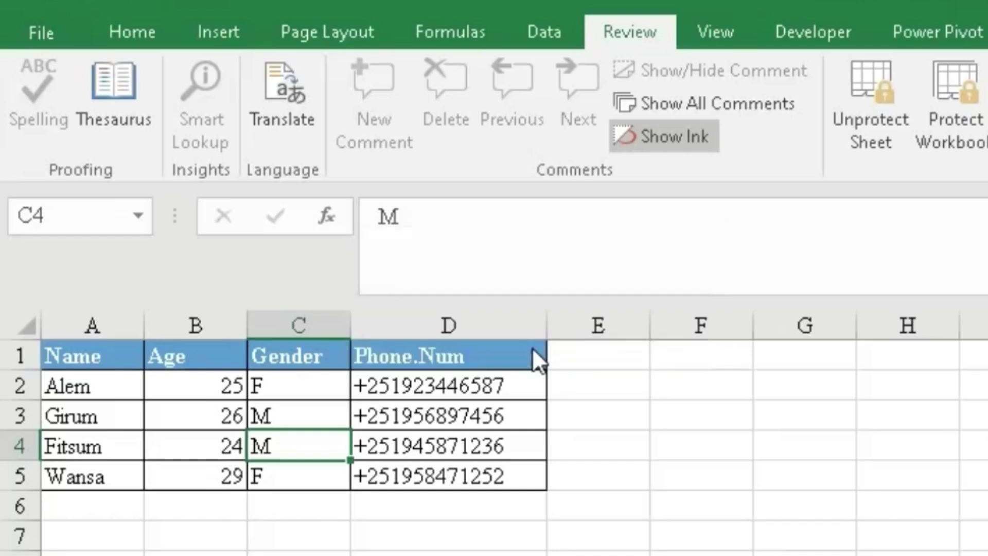
Change the gender in C4 from M to f.
{"action": "left_click", "coordinate": [628, 515]}
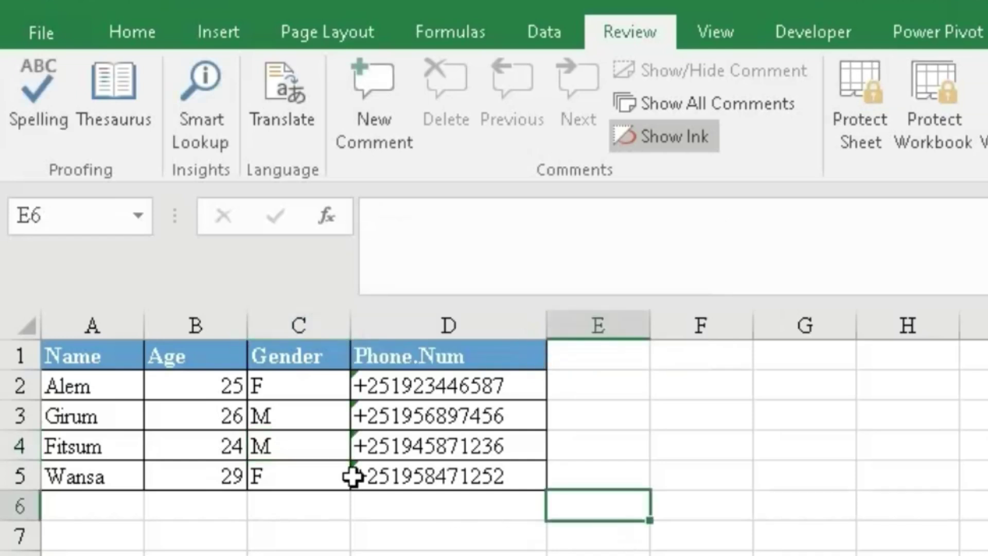
{"action": "left_click", "coordinate": [289, 443]}
{"action": "type", "text": "f"}
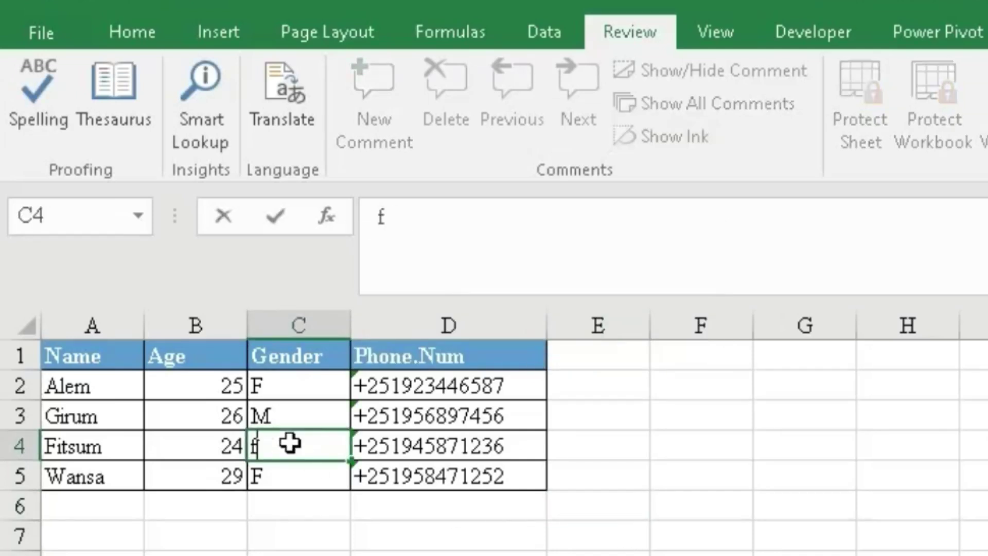
{"action": "key", "text": "Return"}
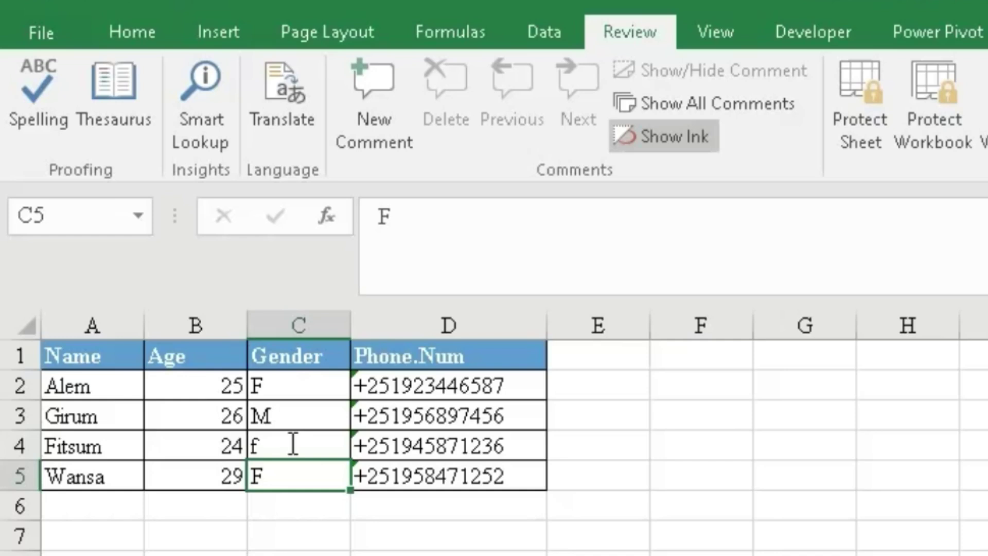